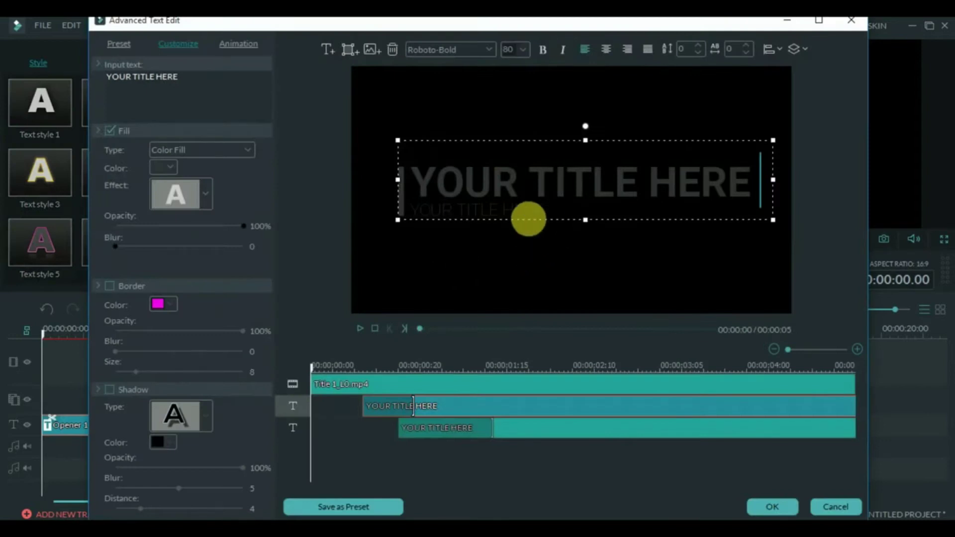
- Set the main title's fill color to white and delete the smaller subtitle text beneath it
left_click(173, 166)
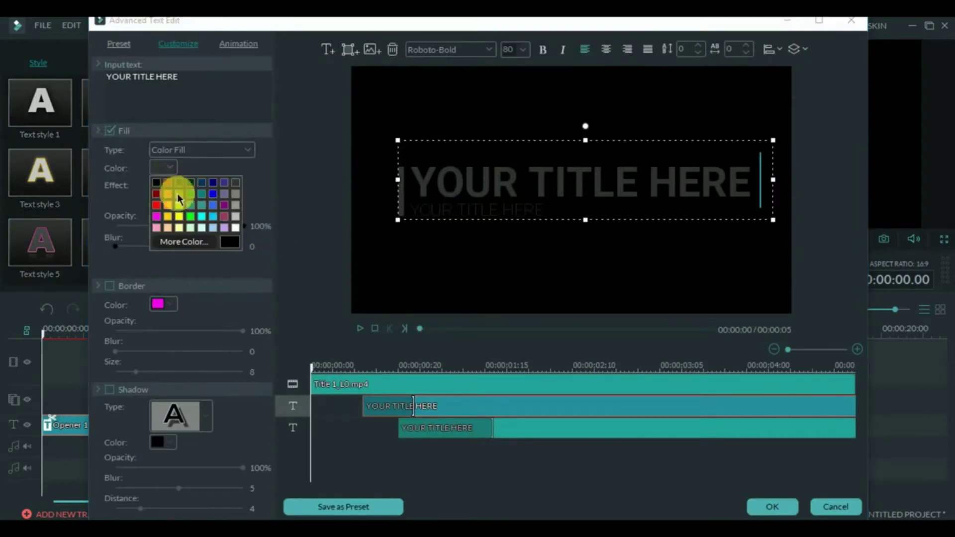
left_click(233, 227)
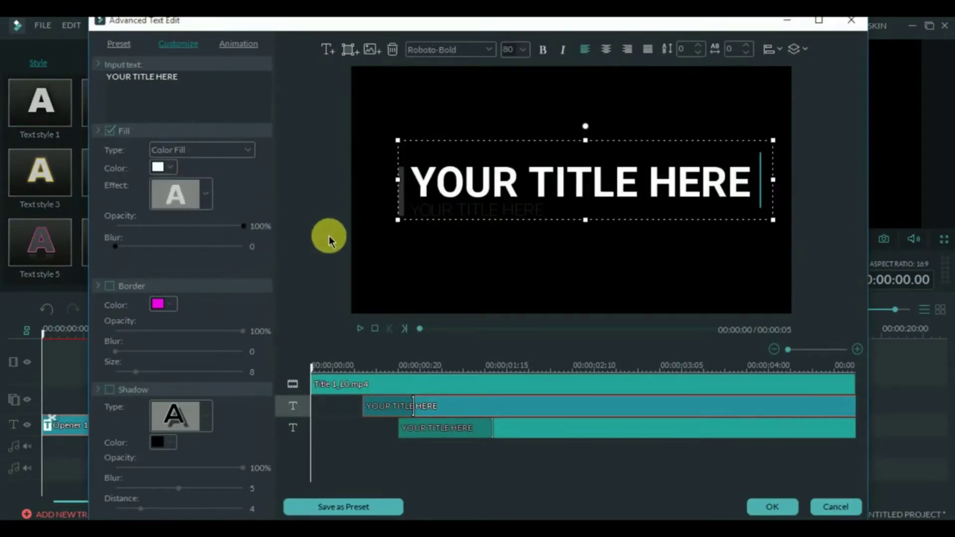
left_click(505, 213)
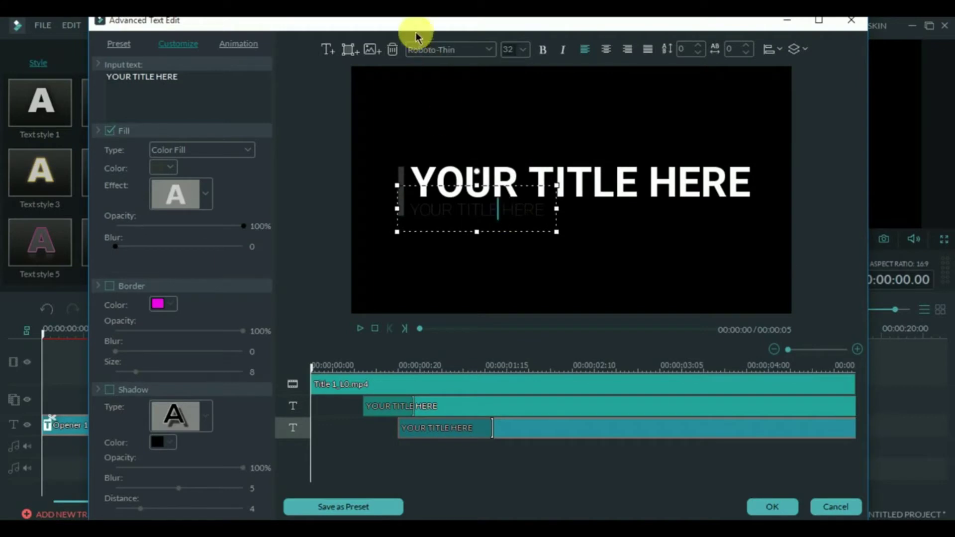
left_click(392, 52)
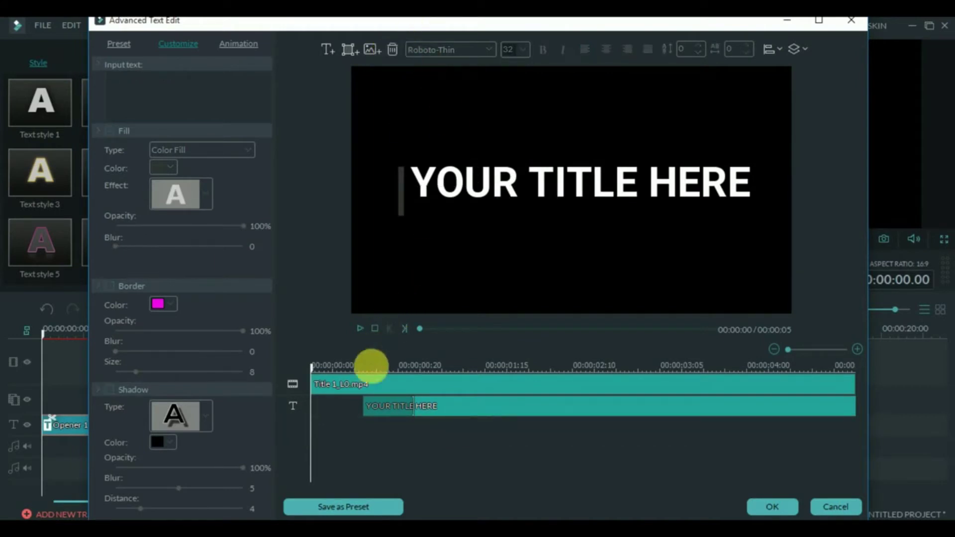
- Delete the Title 1_LO.mp4 bar clip and move the remaining title clip to the start of the timeline
left_click(369, 384)
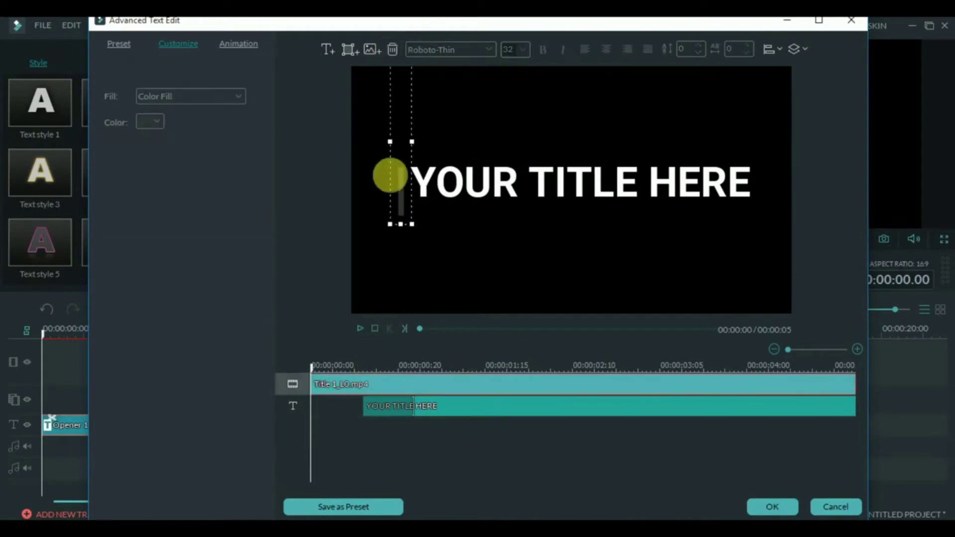
left_click(393, 50)
left_click(469, 381)
left_click_drag(487, 386, 433, 392)
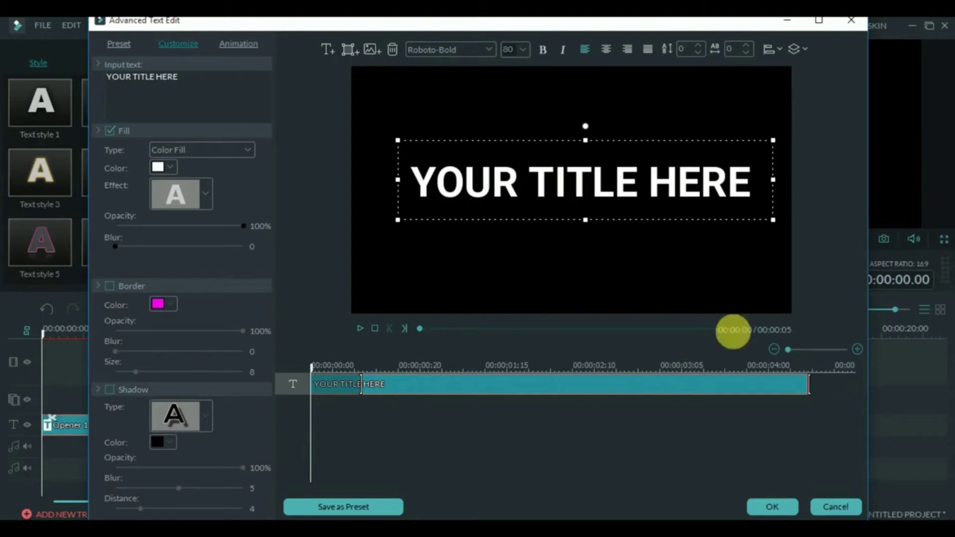
- Replace the placeholder title text with "FLICKER TEXT RGB GLITCH"
left_click(615, 210)
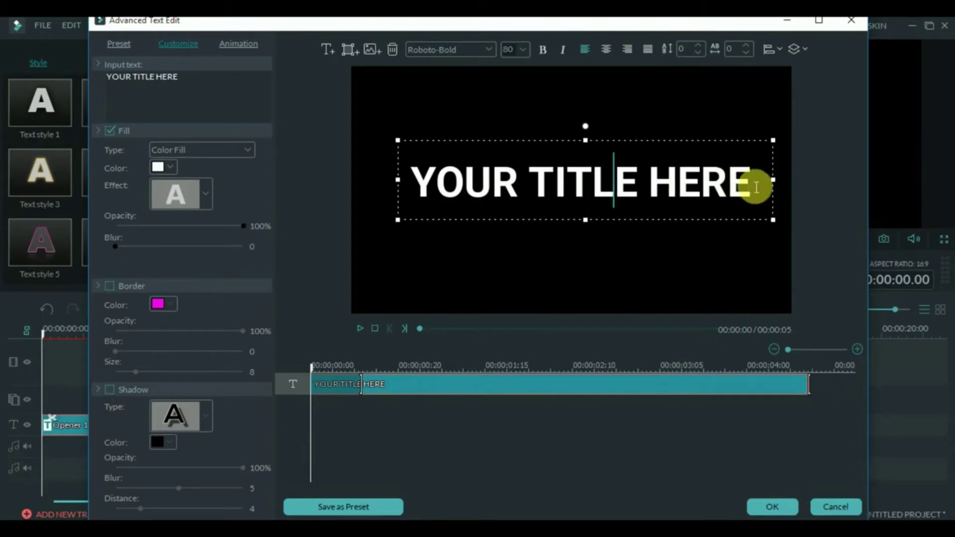
key("BackSpace")
key("BackSpace")
key("BackSpace")
key("BackSpace")
key("BackSpace")
key("BackSpace")
key("BackSpace")
key("BackSpace")
key("BackSpace")
key("BackSpace")
key("BackSpace")
key("BackSpace")
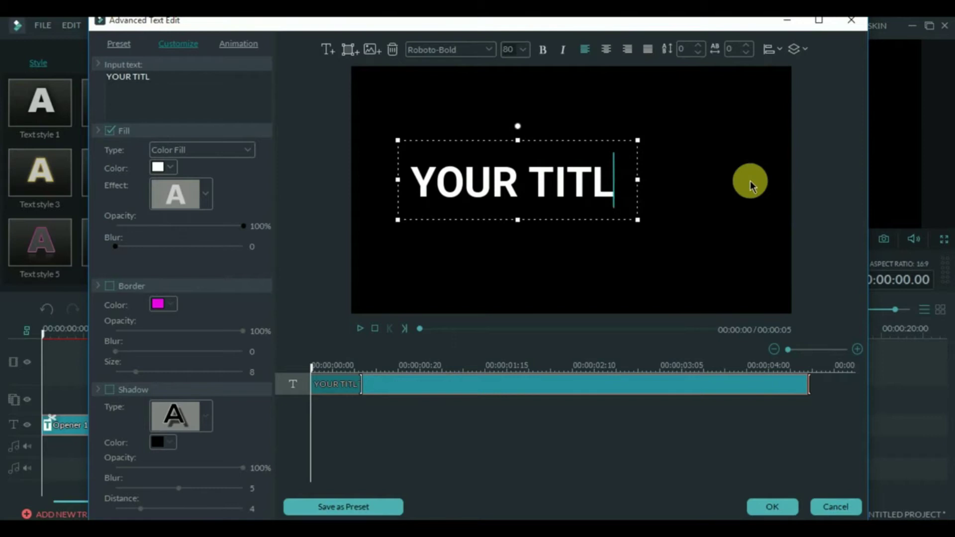
key("BackSpace")
key("BackSpace")
key("BackSpace")
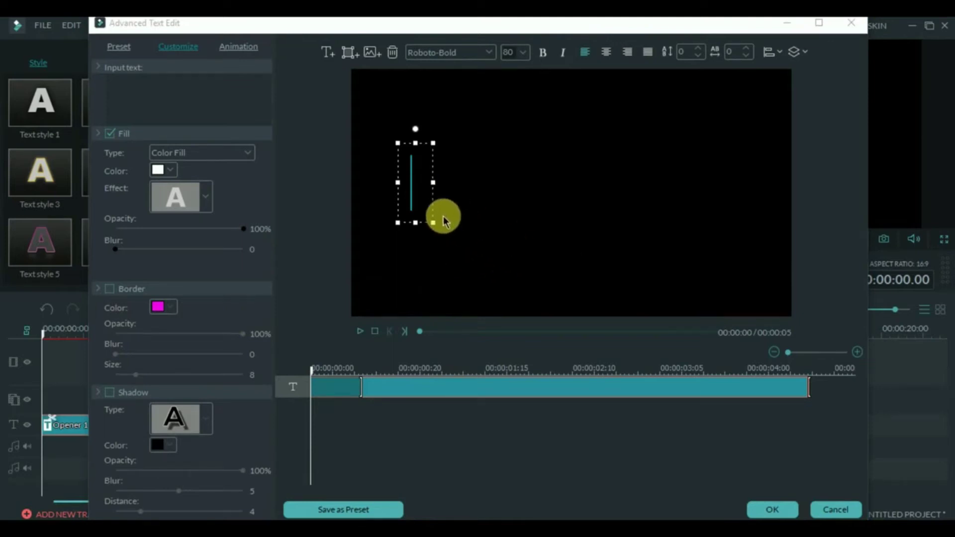
left_click(430, 178)
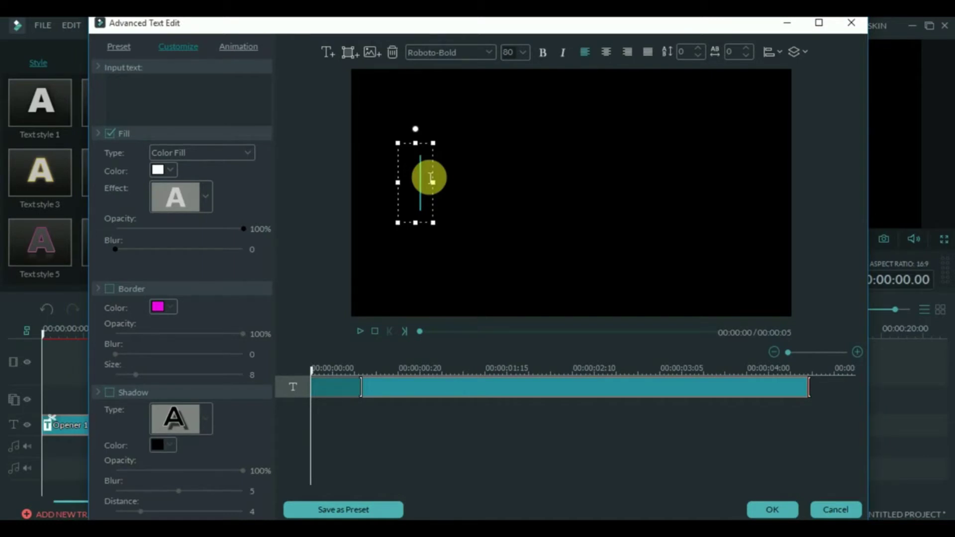
type("FLICKER TEXT")
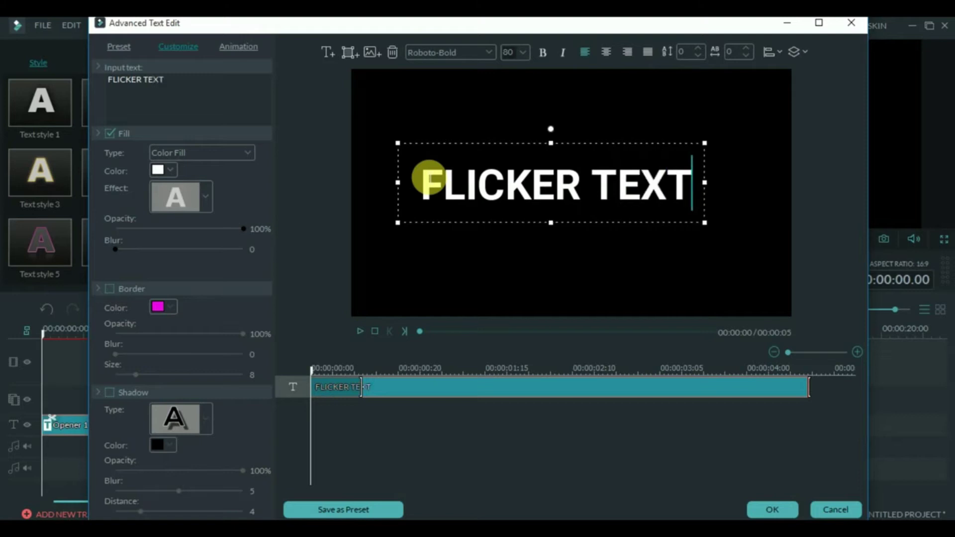
type(" RGB G")
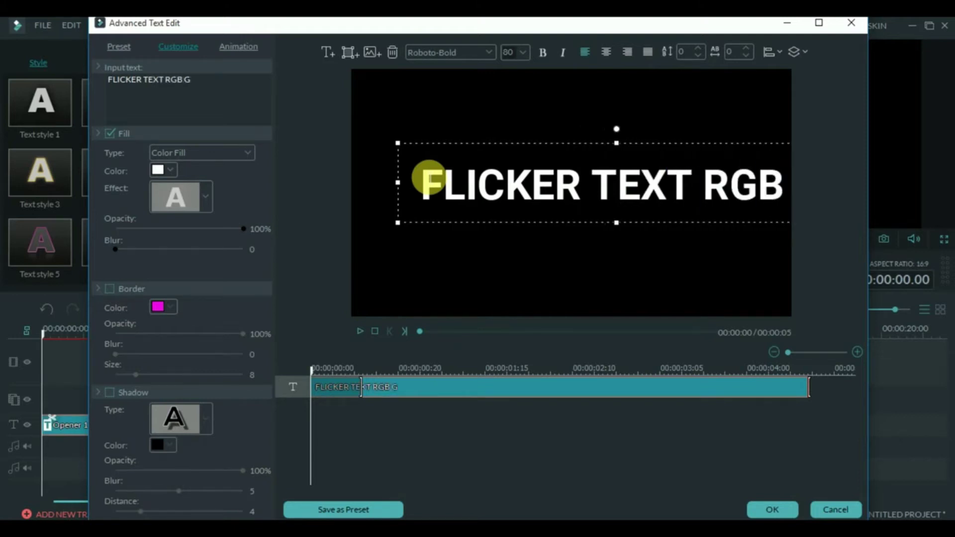
type("LITCH")
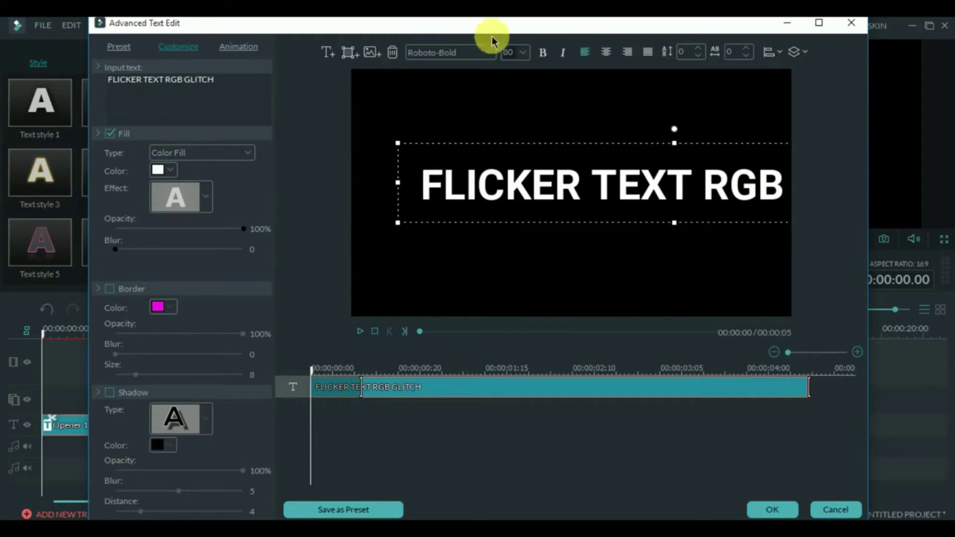
- Reduce the title's font size to 56, center the text in the frame, and apply the text edits
left_click(523, 56)
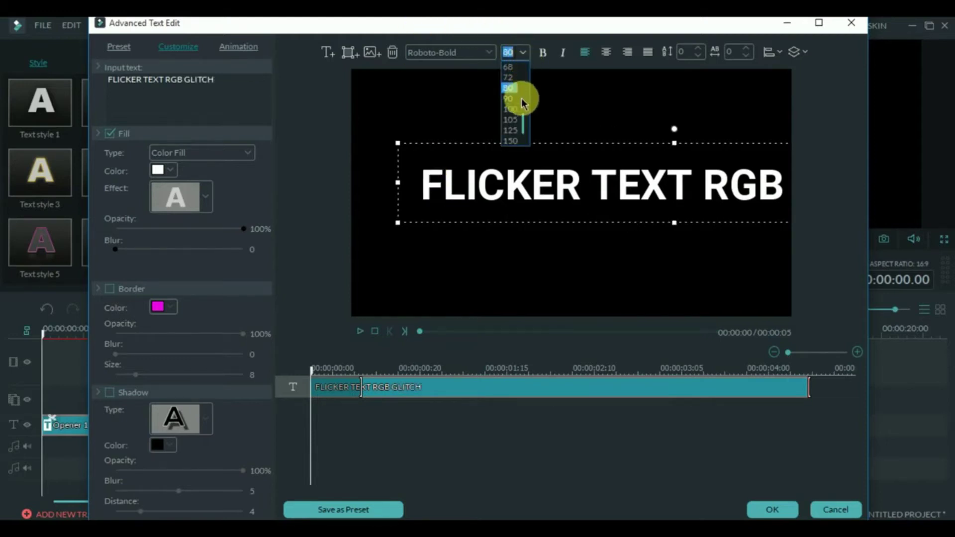
left_click(504, 72)
left_click(522, 53)
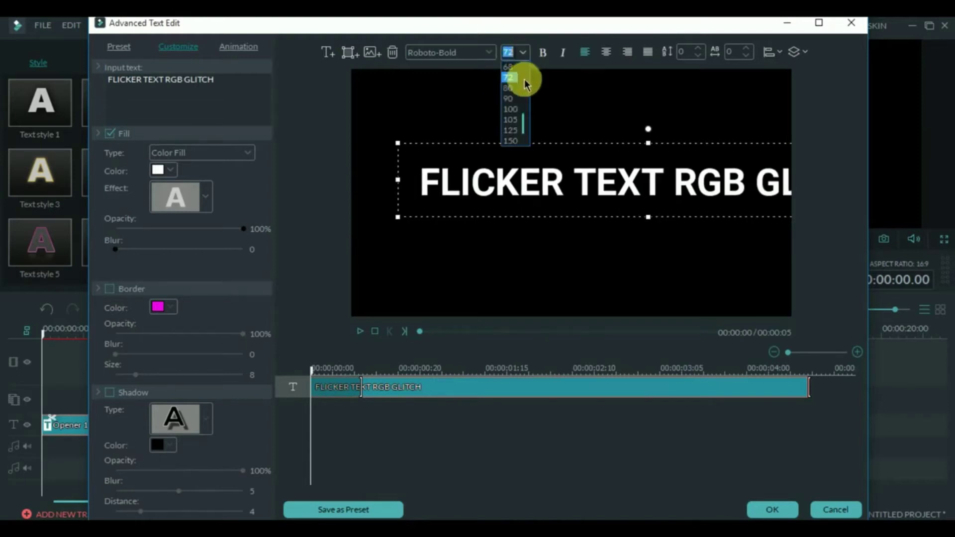
left_click(508, 67)
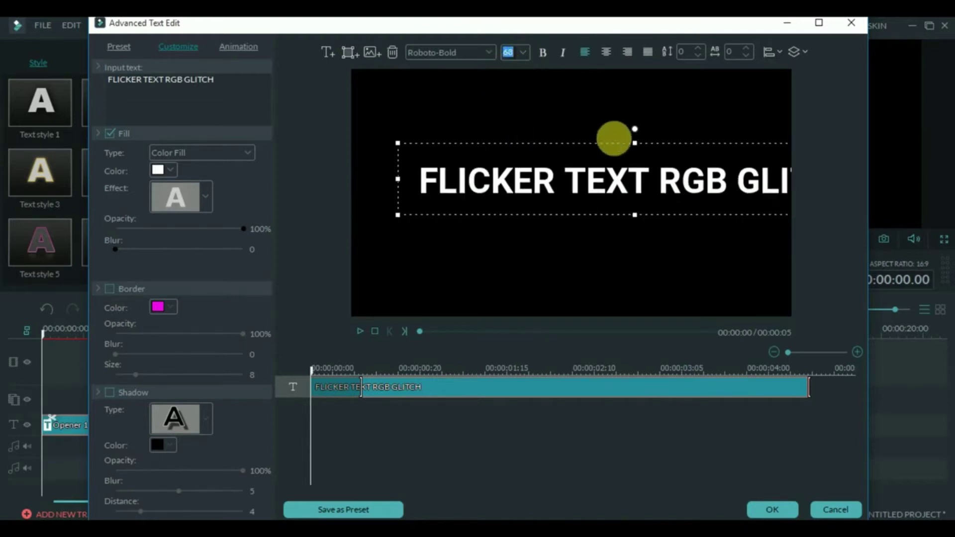
left_click_drag(649, 148, 583, 145)
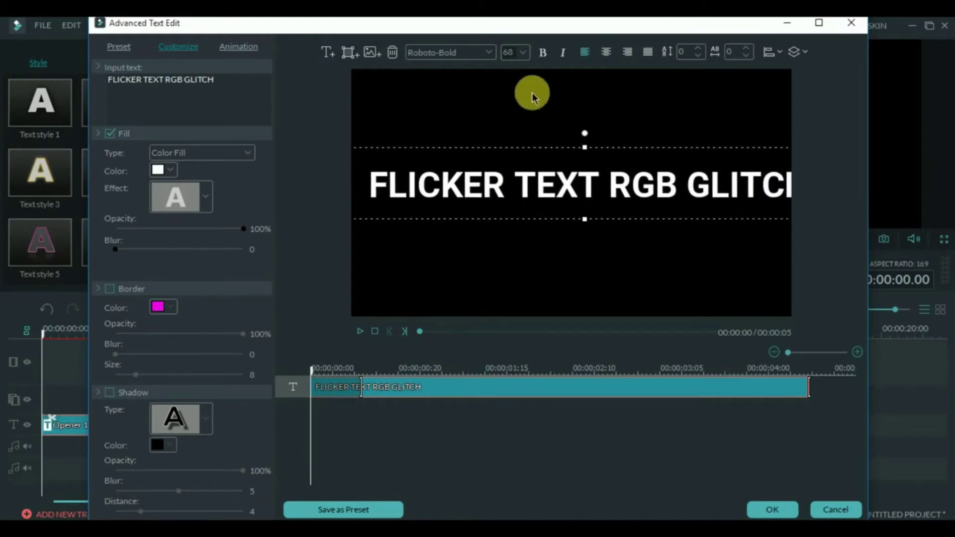
left_click(523, 56)
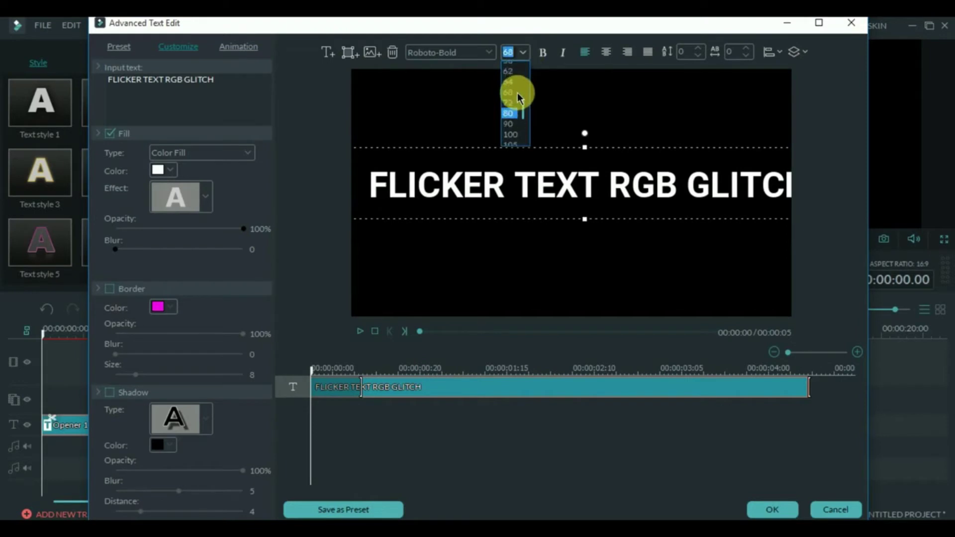
scroll(514, 128, "up", 3)
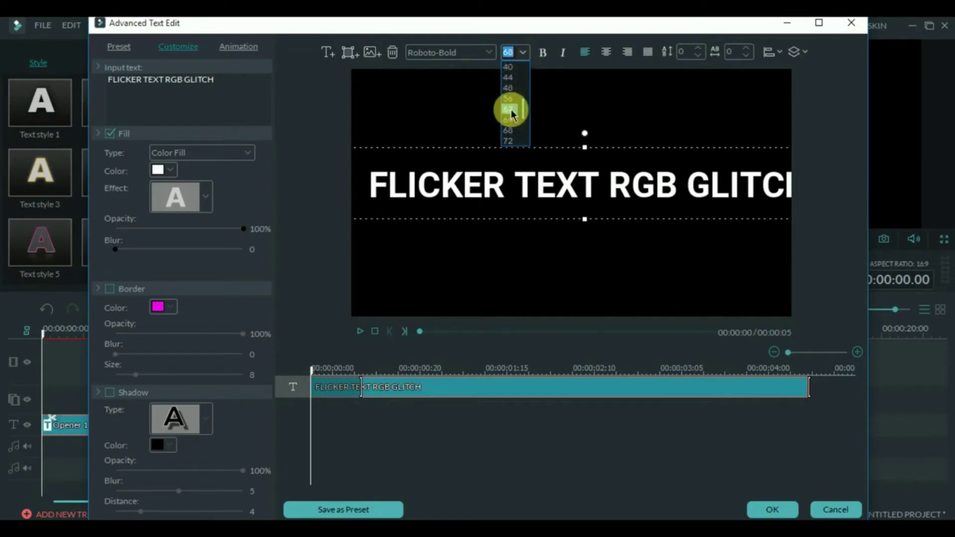
left_click(510, 109)
left_click_drag(572, 148, 571, 159)
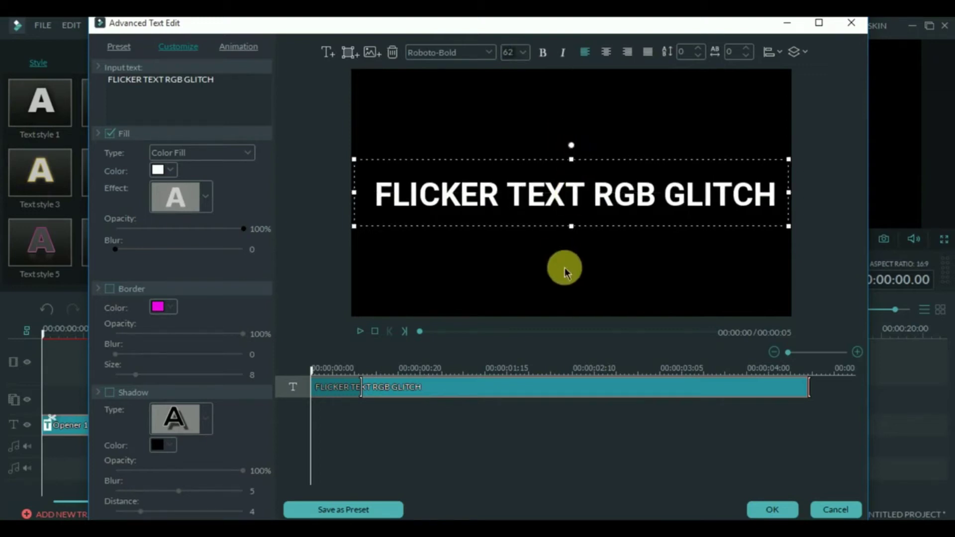
left_click(522, 52)
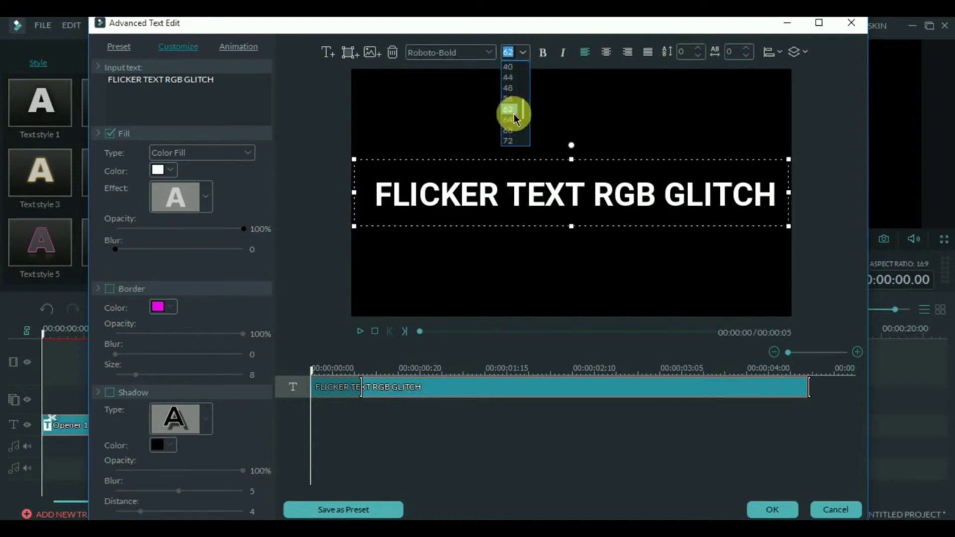
left_click(508, 98)
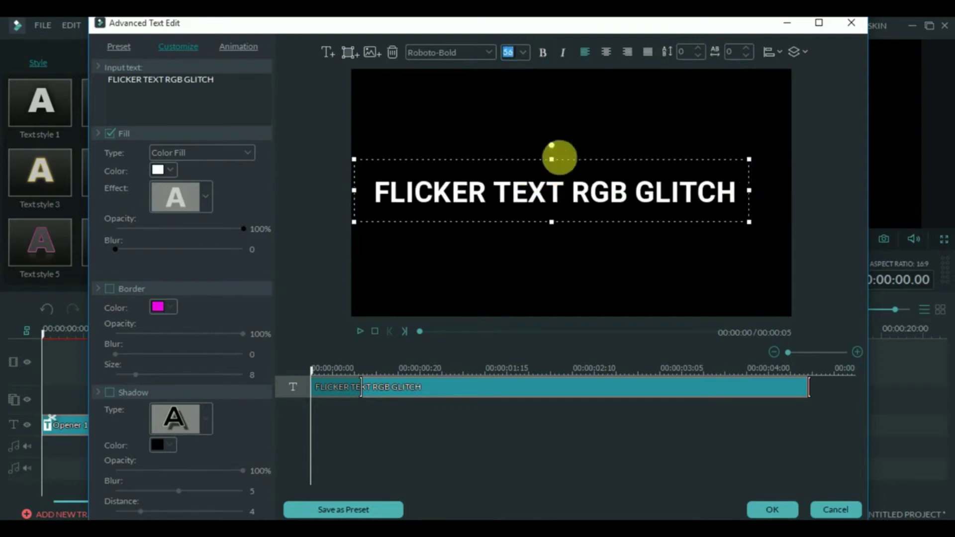
left_click_drag(557, 162, 576, 163)
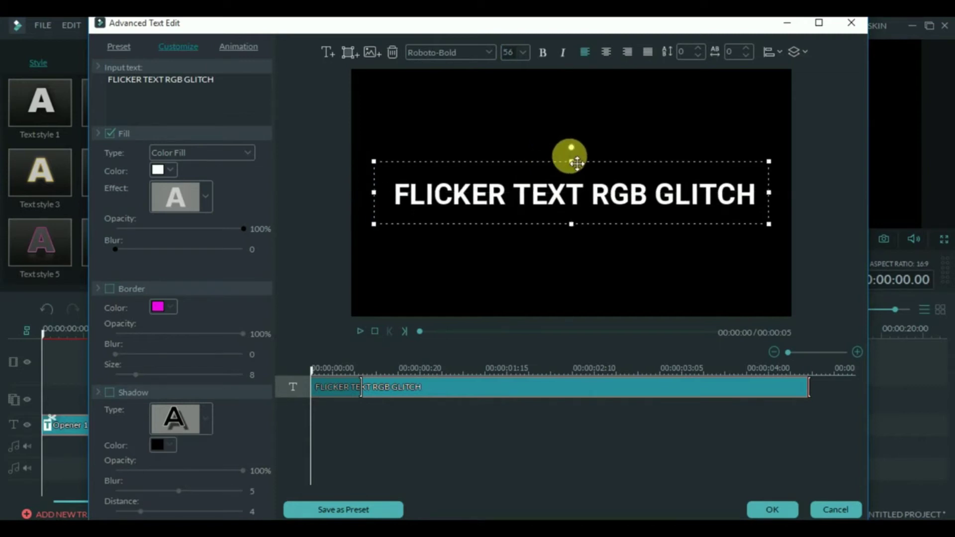
left_click(770, 505)
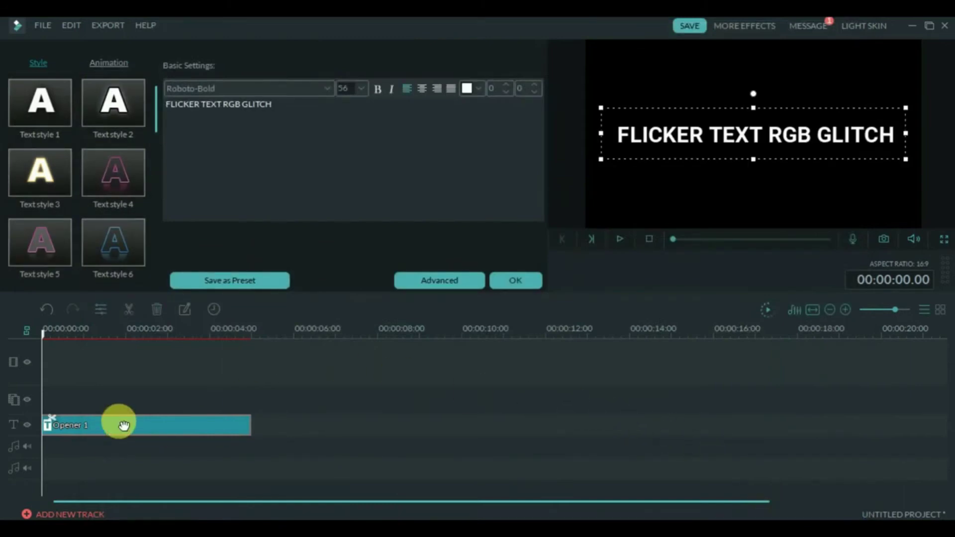
left_click(501, 279)
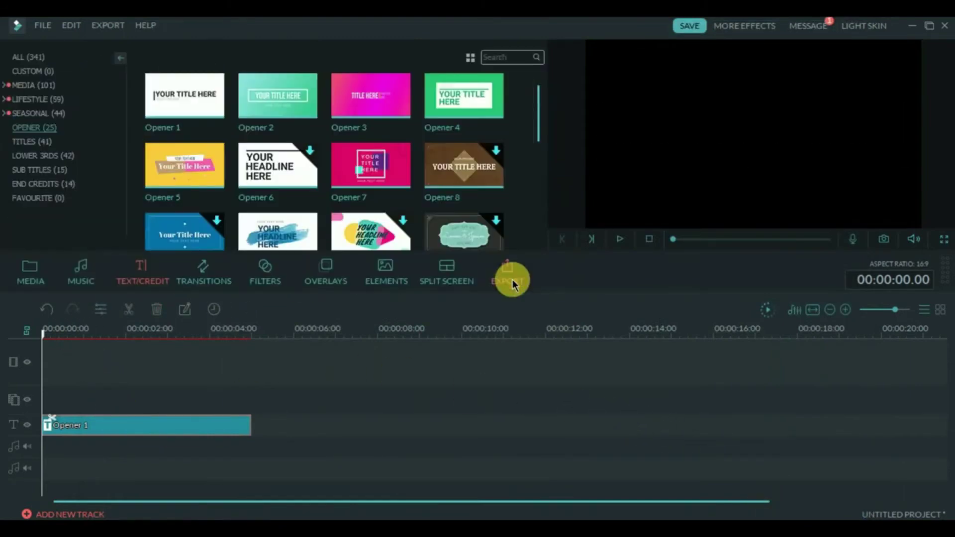
- Add the Black sample color to the start of the video track and preview it with the title
left_click(37, 270)
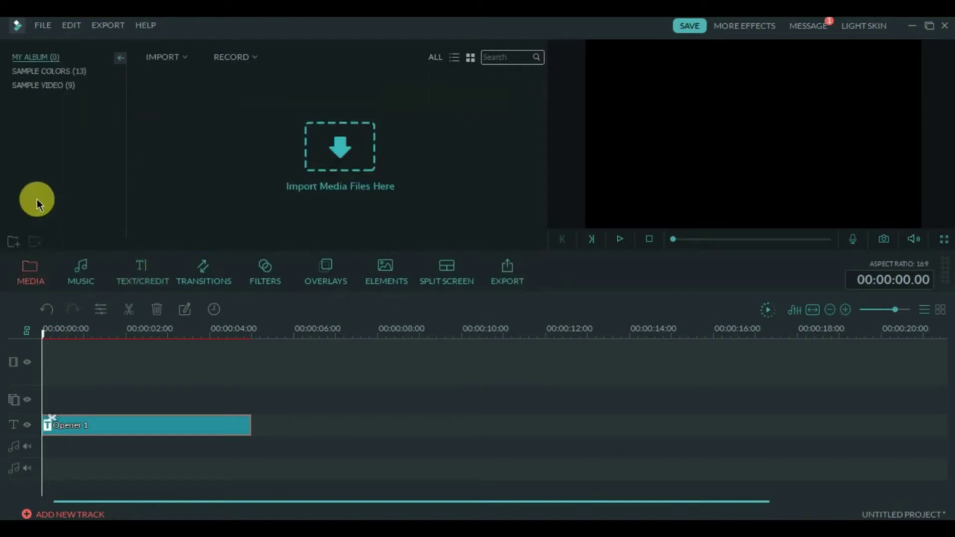
left_click(39, 70)
mouse_move(183, 95)
left_click_drag(162, 101, 183, 366)
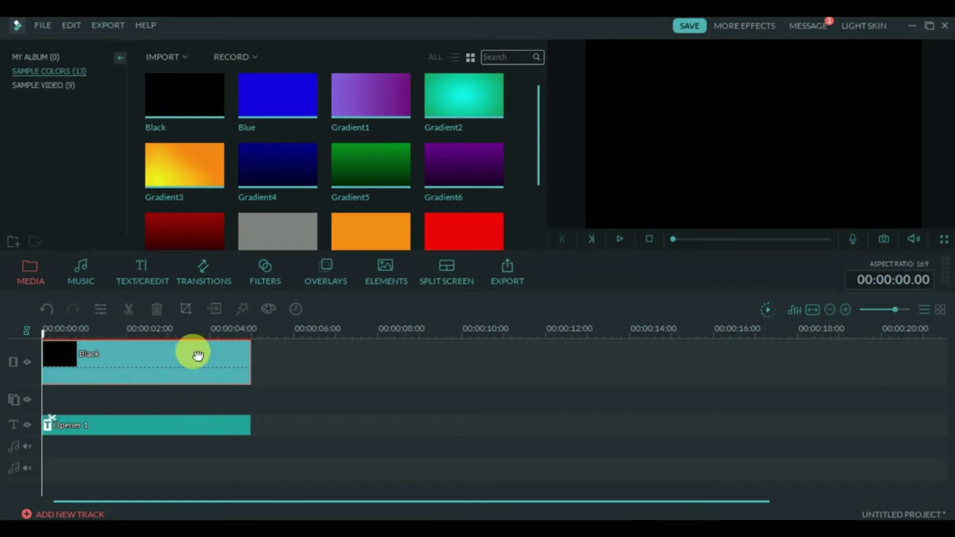
left_click(622, 239)
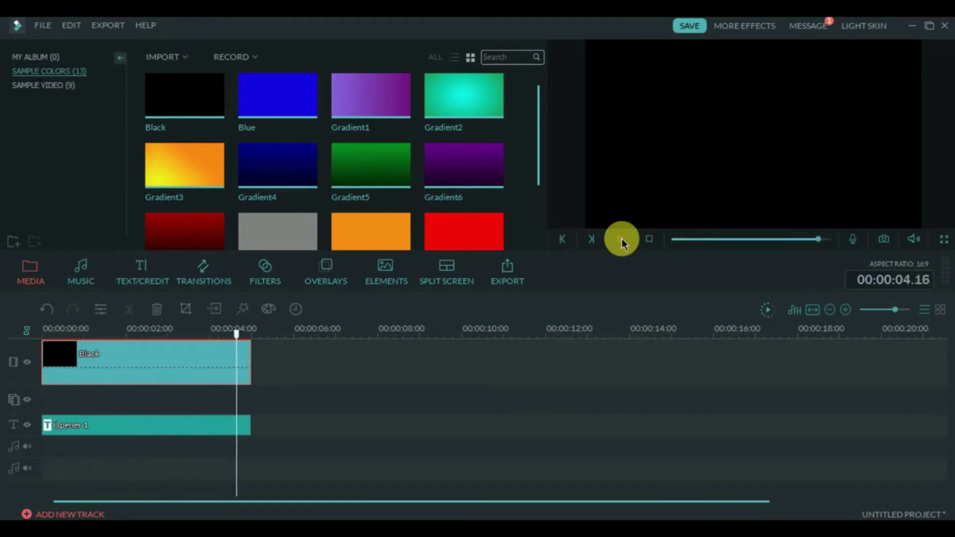
left_click(647, 241)
- Export the project as an MP4 file named "rgb glich" and close the export windows
left_click(519, 280)
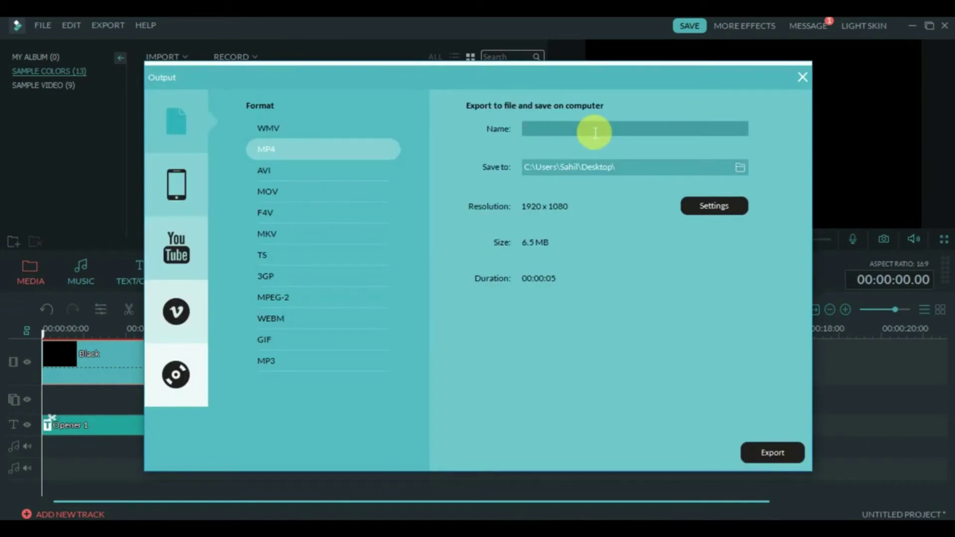
type("rgb glich")
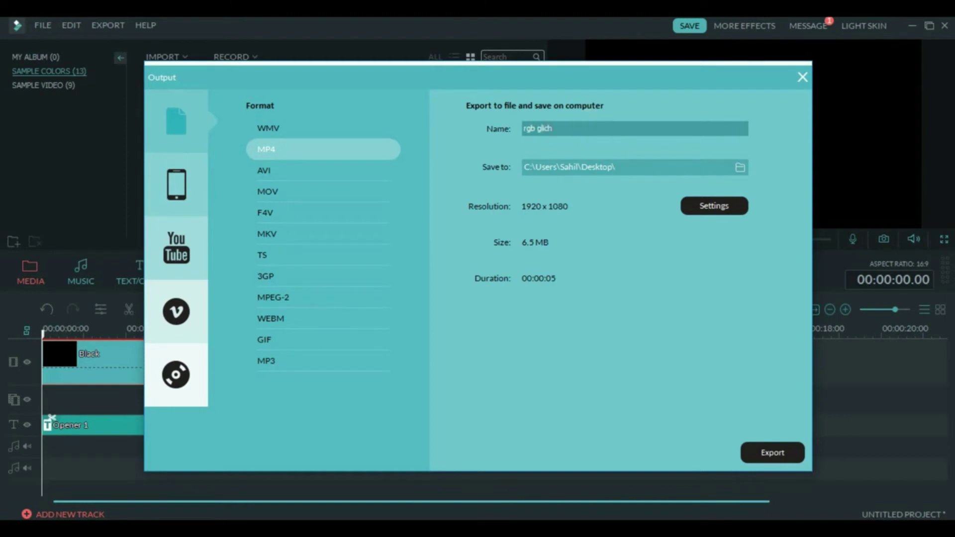
left_click(778, 451)
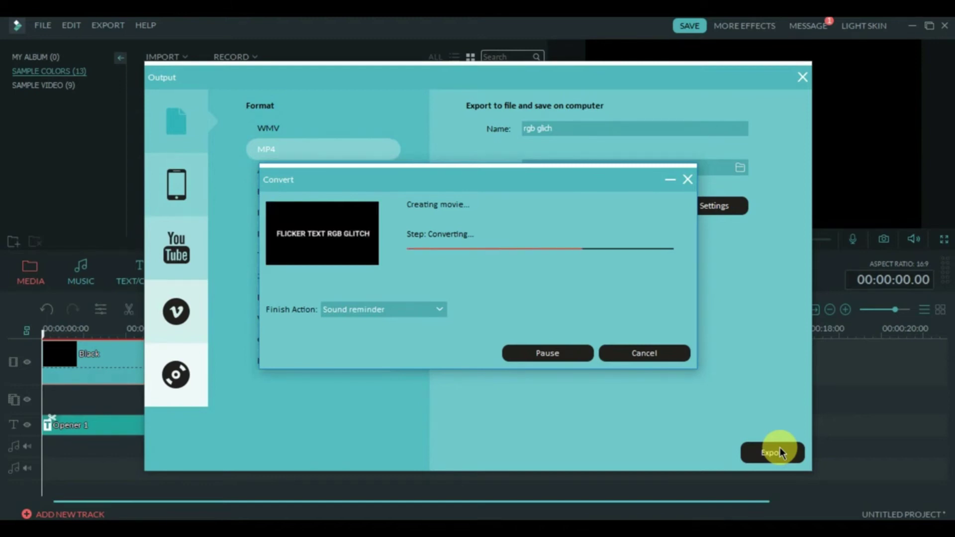
left_click(642, 353)
left_click(802, 77)
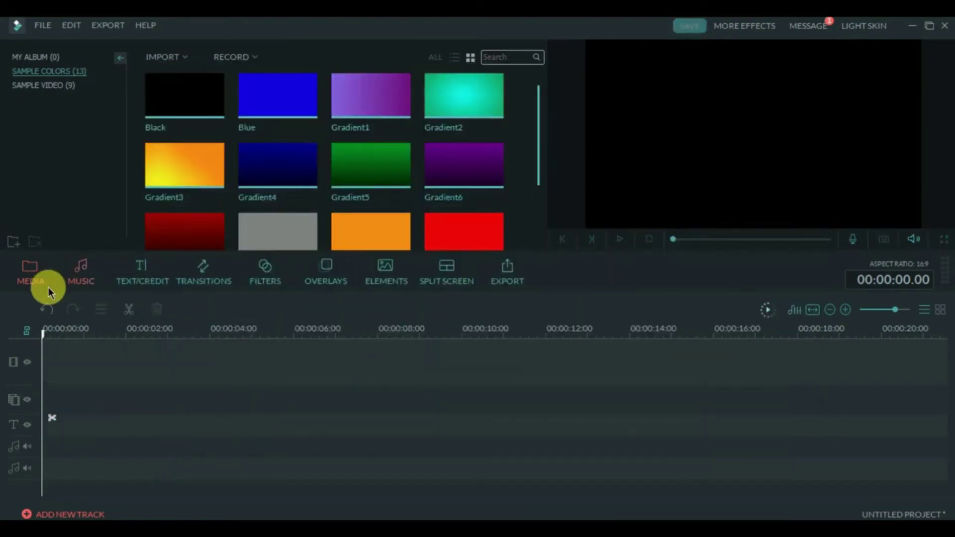
- Place the exported "rgb glich" video from My Album at the start of the video track and play it
left_click(35, 56)
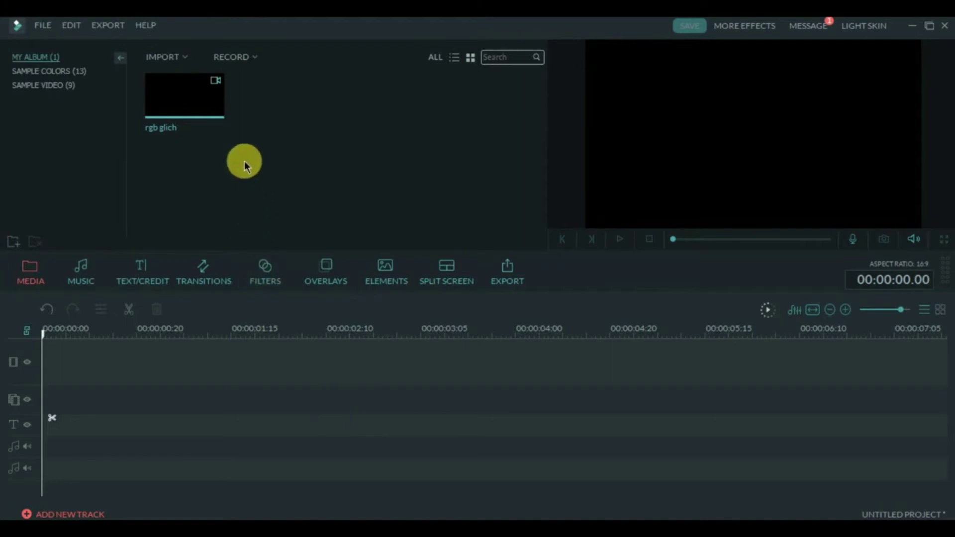
mouse_move(165, 88)
left_click_drag(200, 88, 115, 347)
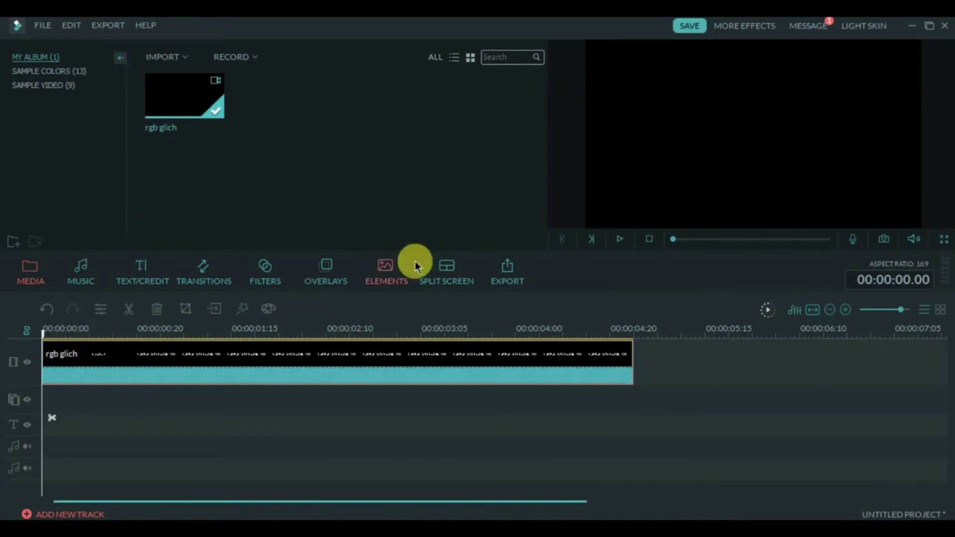
left_click(619, 236)
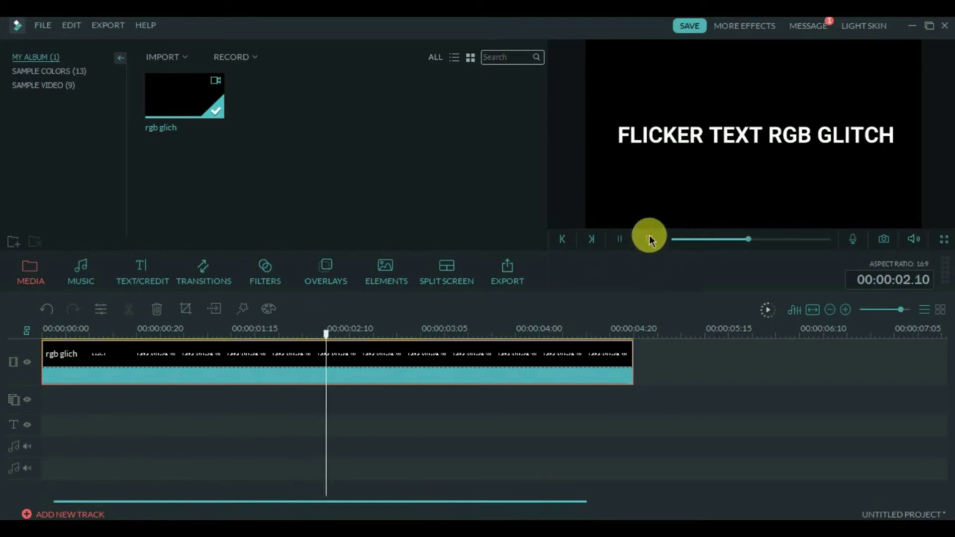
- Add the Chromatic Aberration filter from the Distortion category to the timeline beneath the rgb glich clip, starting at about 00:00:00.09
left_click(622, 240)
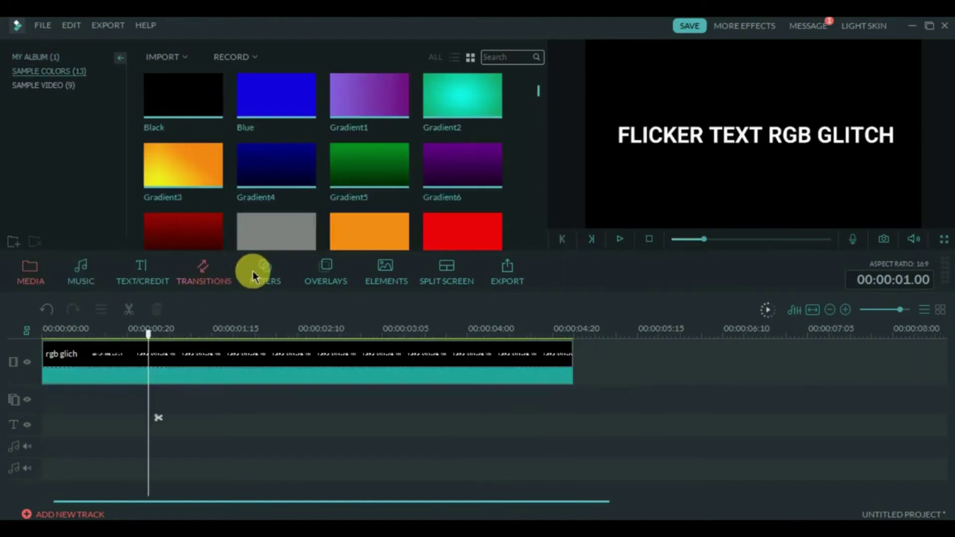
left_click(258, 271)
left_click(75, 212)
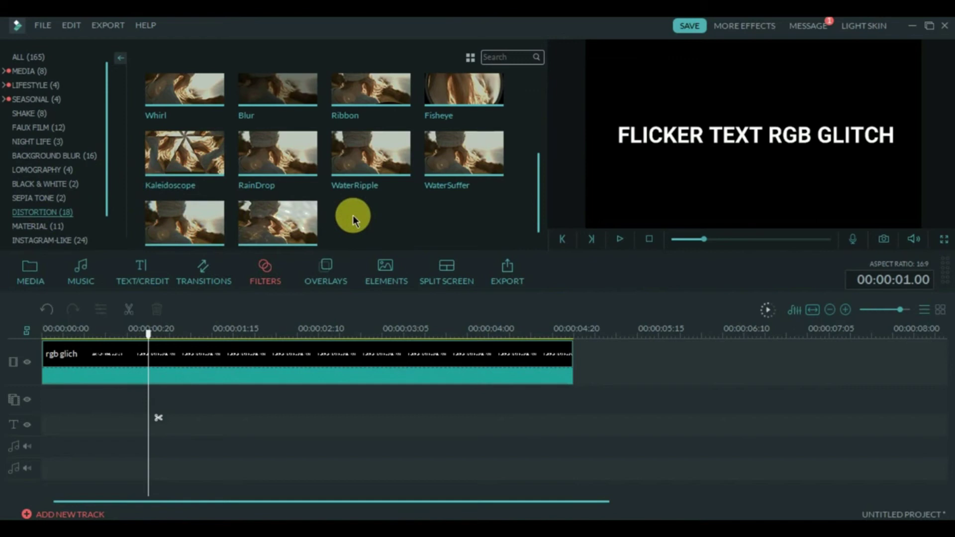
scroll(352, 215, "up", 3)
scroll(194, 174, "down", 3)
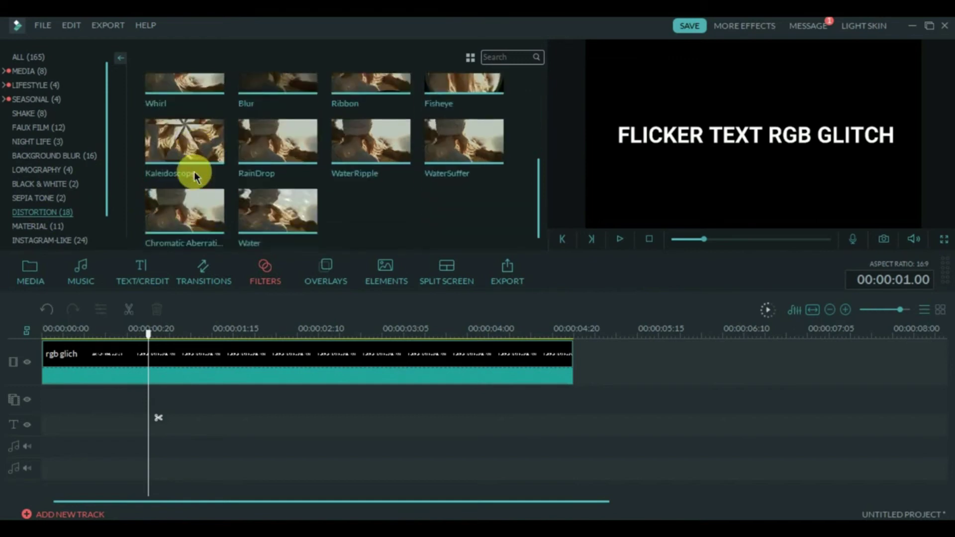
left_click_drag(205, 221, 81, 405)
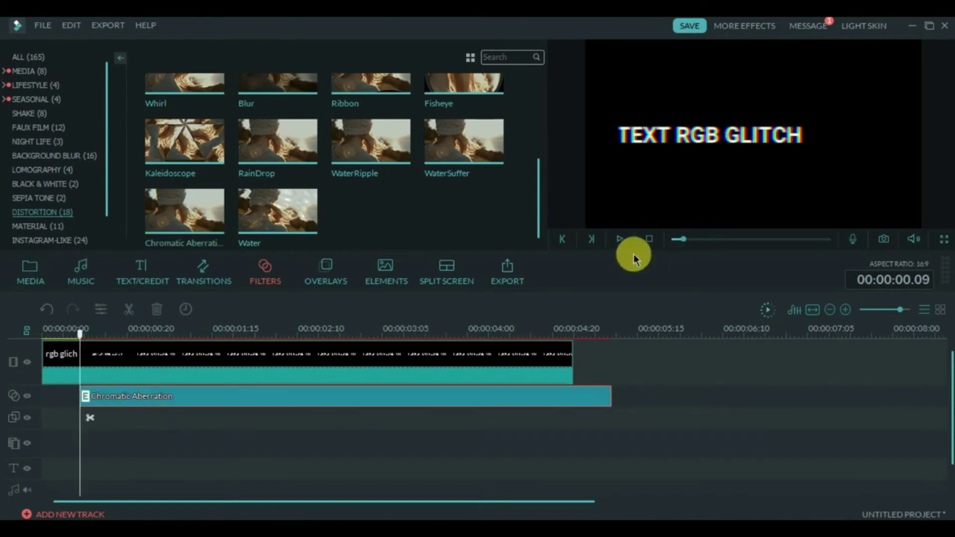
- Preview the filtered text from the beginning and trim the Chromatic Aberration filter to end with the rgb glich clip
left_click(621, 239)
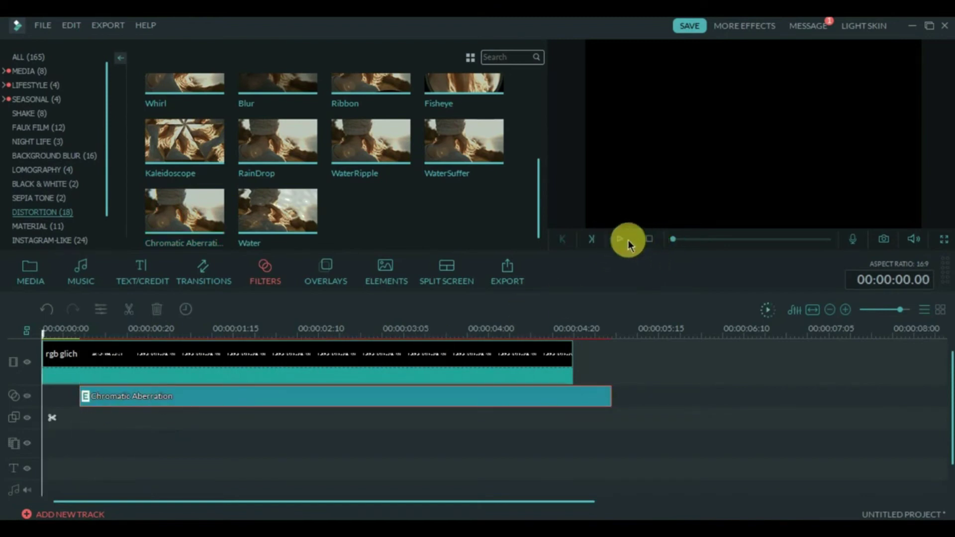
left_click(623, 241)
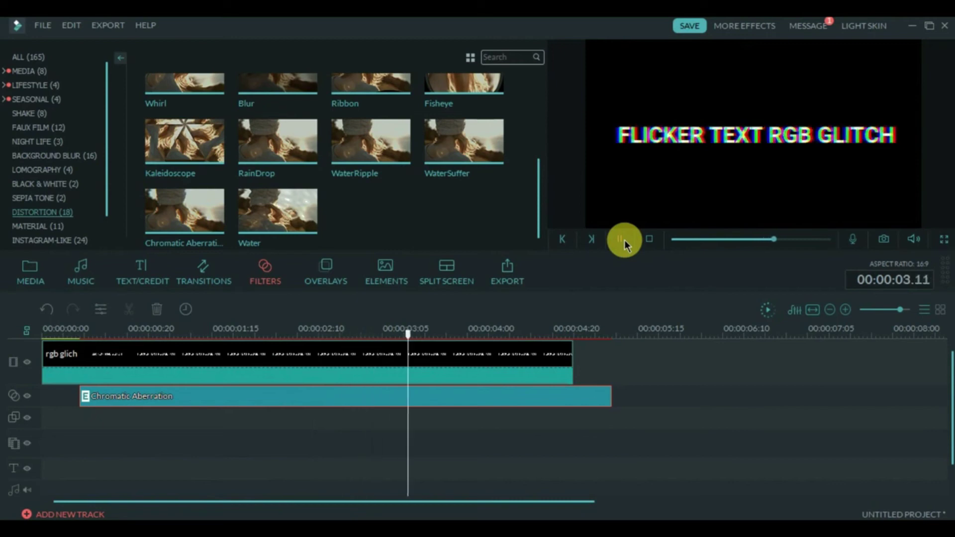
left_click(625, 240)
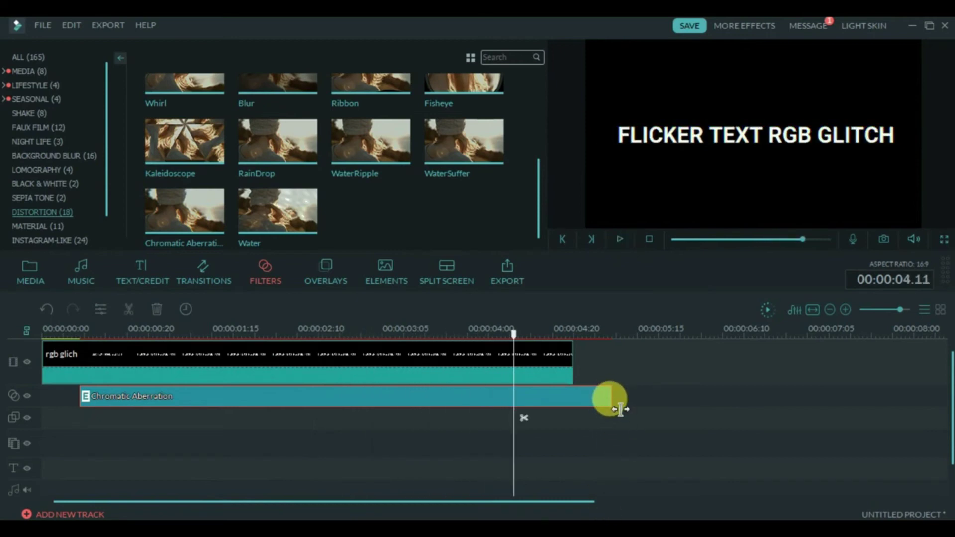
left_click_drag(620, 409, 573, 400)
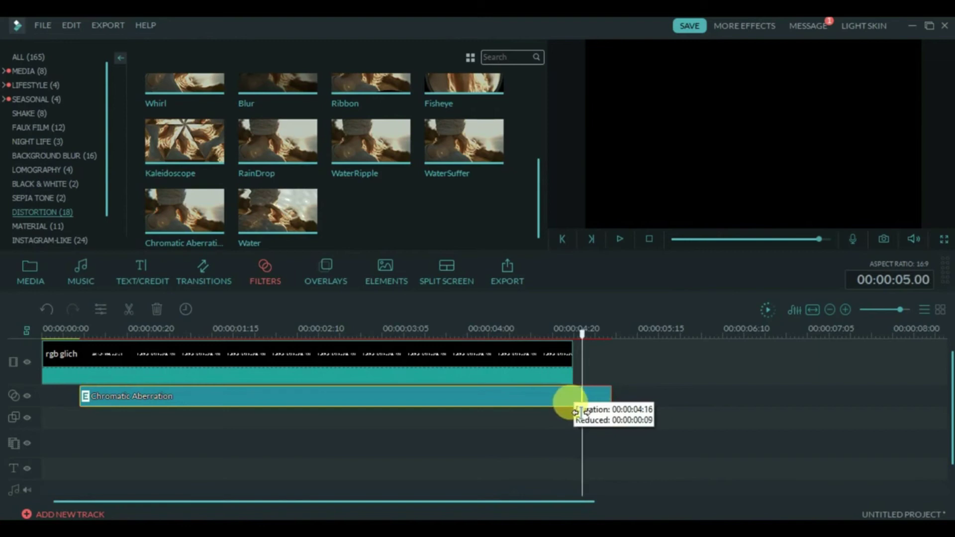
double_click(153, 363)
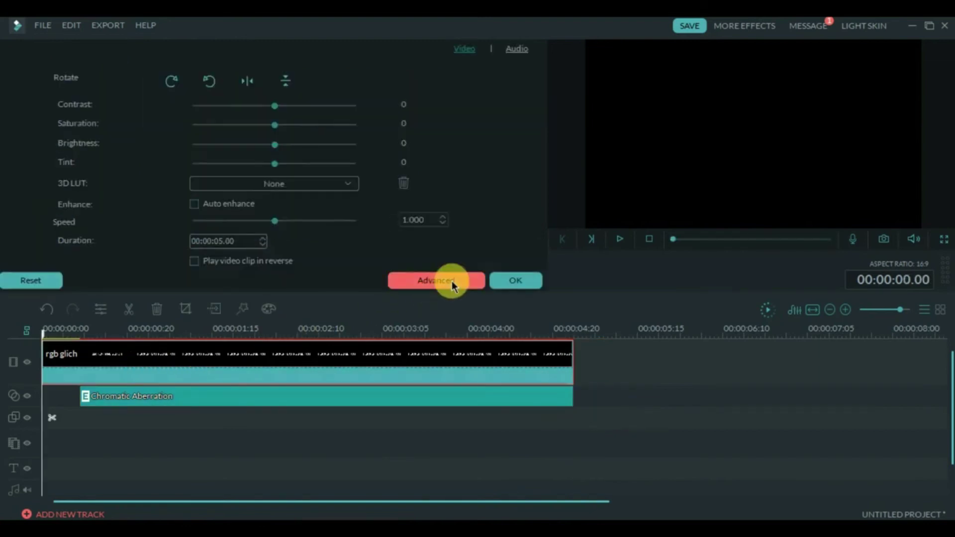
left_click(451, 281)
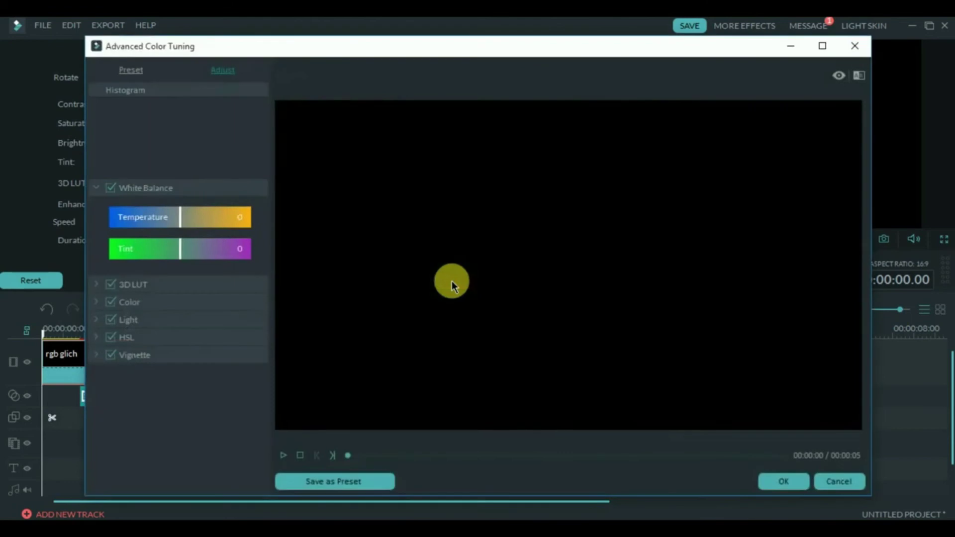
left_click(855, 46)
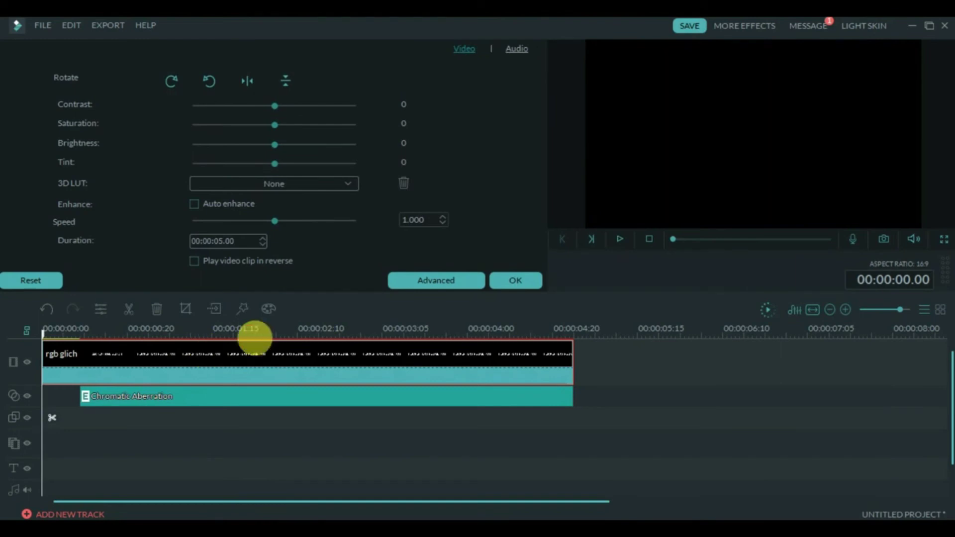
left_click(514, 281)
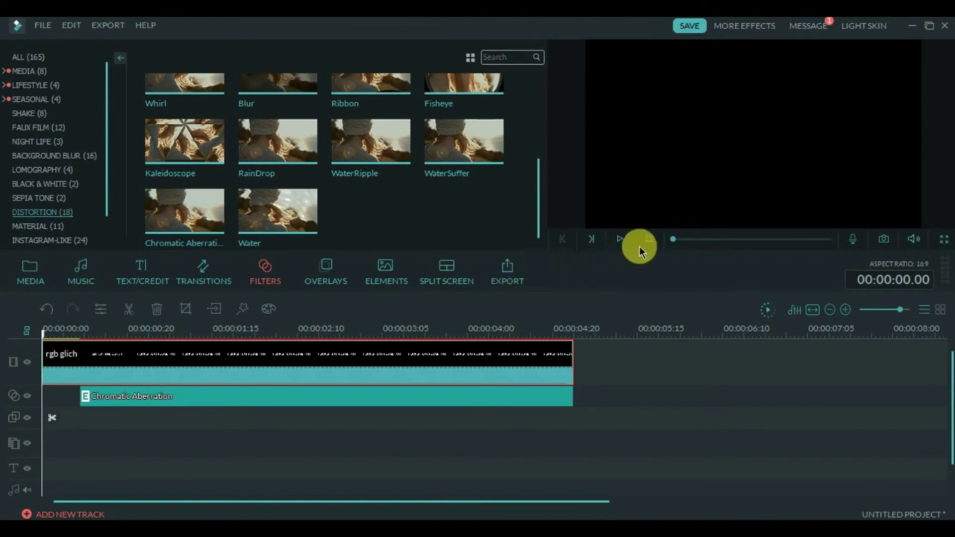
- Play through the glitch effect and export the project as an MP4 file named "glitch 2"
left_click(620, 240)
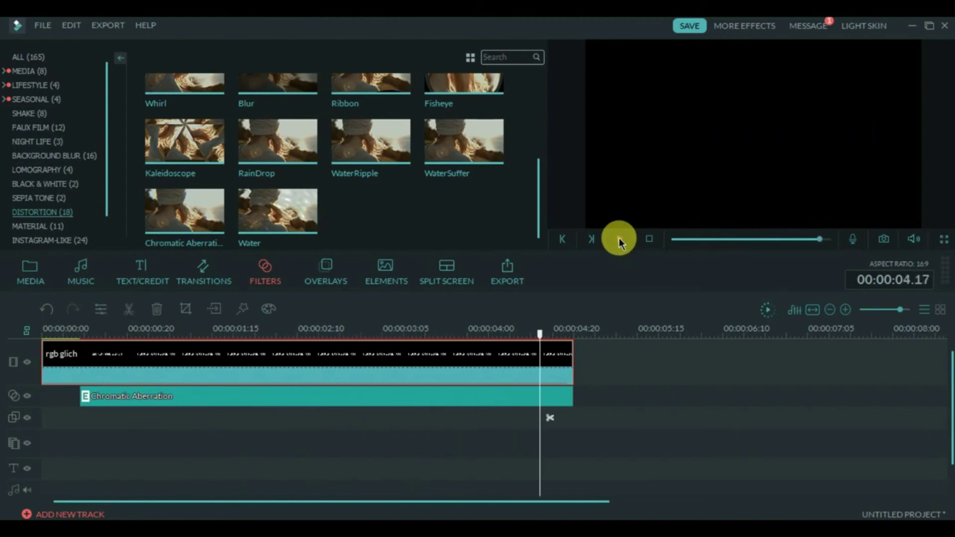
left_click(649, 237)
left_click(506, 273)
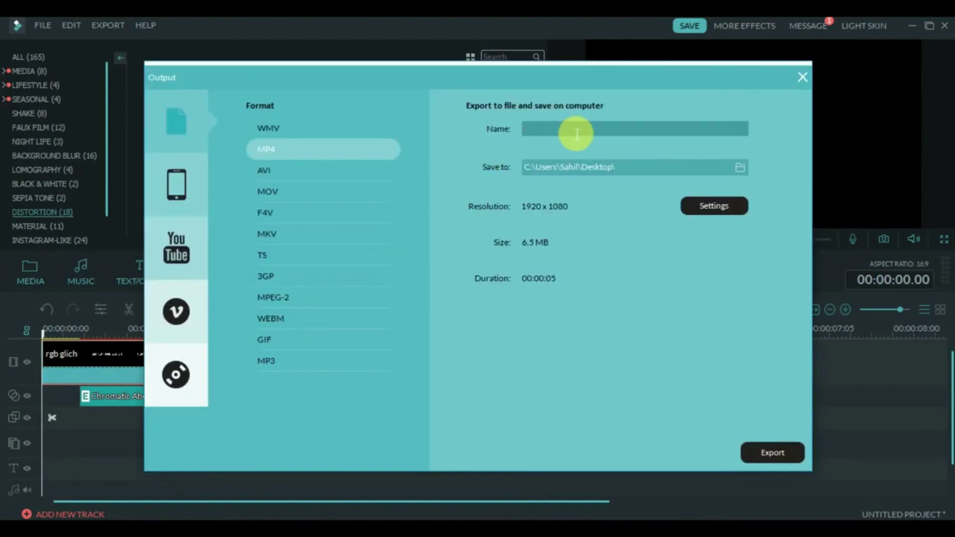
type("glit")
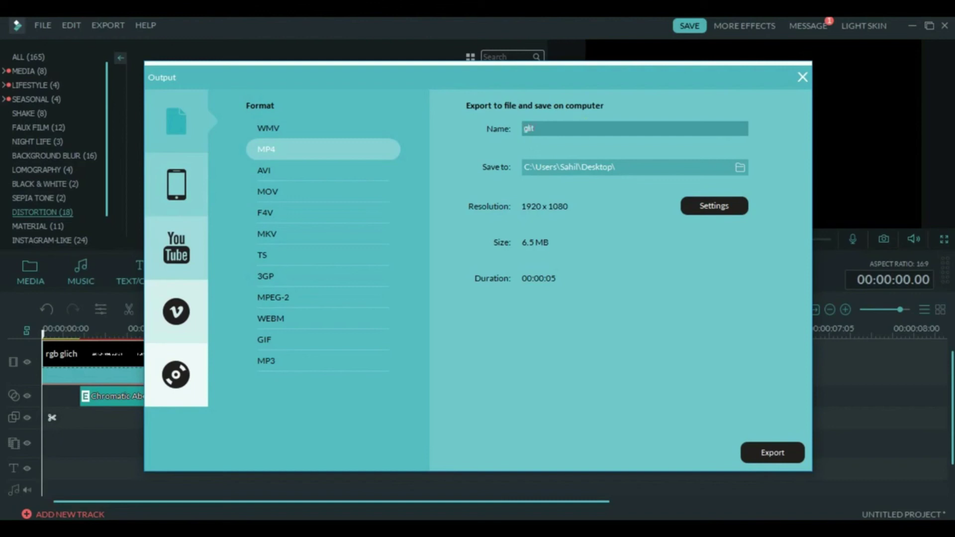
type("2")
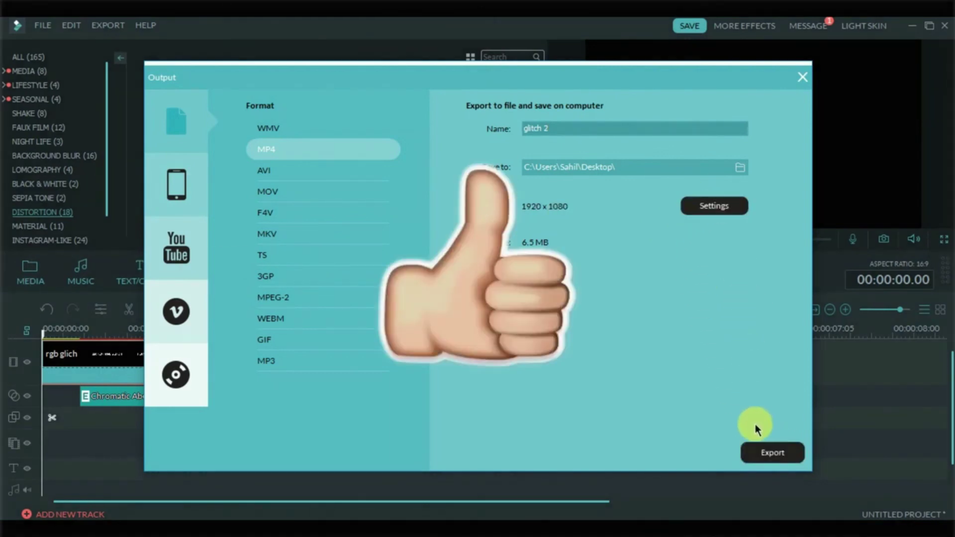
left_click(765, 457)
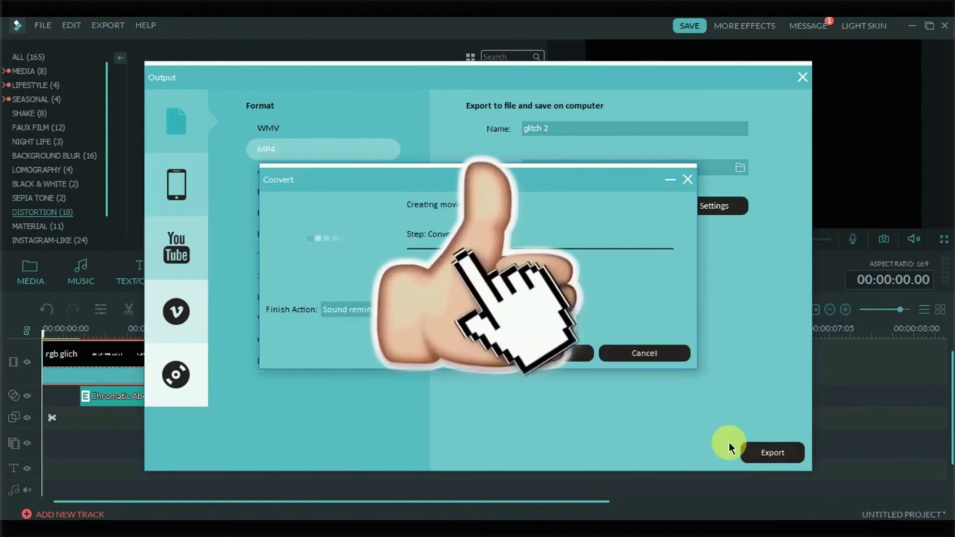